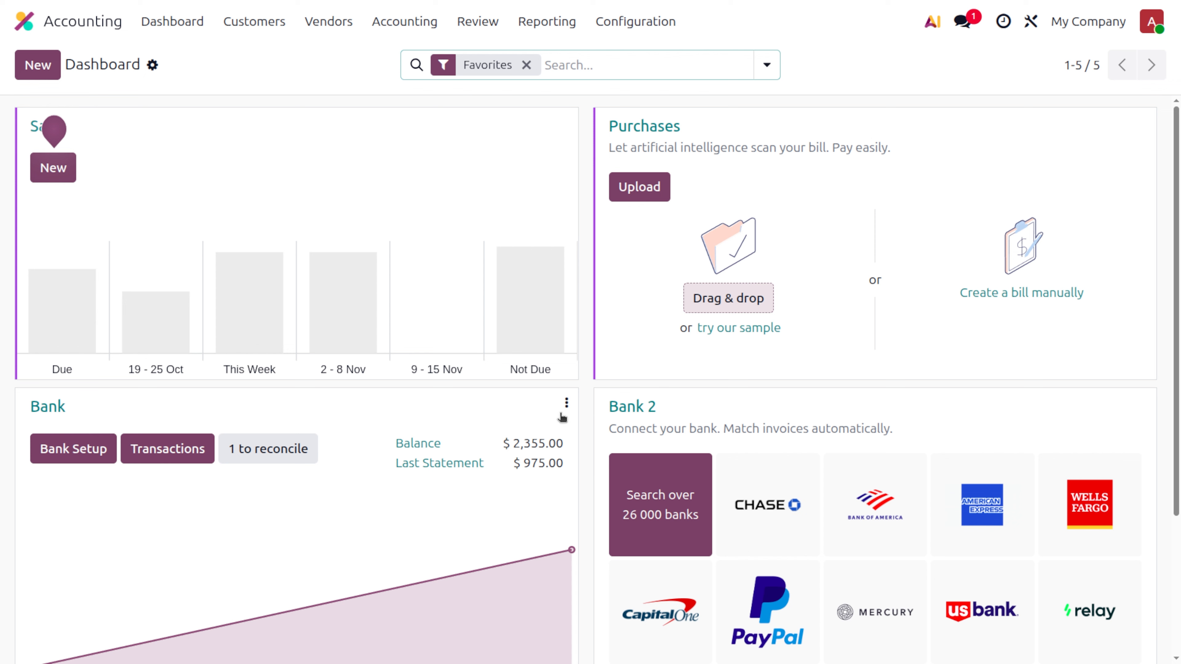
# Set the counterpart amount of the Bank journal's Bank Fees reconciliation model to 50 percent of balance and save it
pyautogui.click(566, 404)
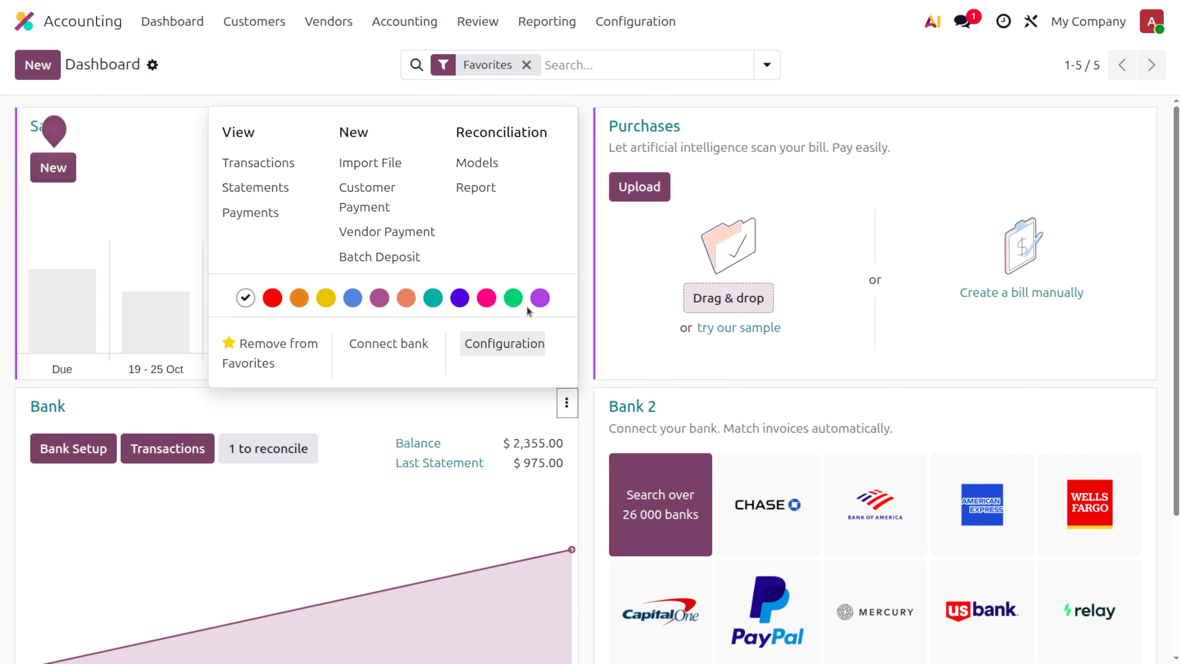
pyautogui.click(494, 162)
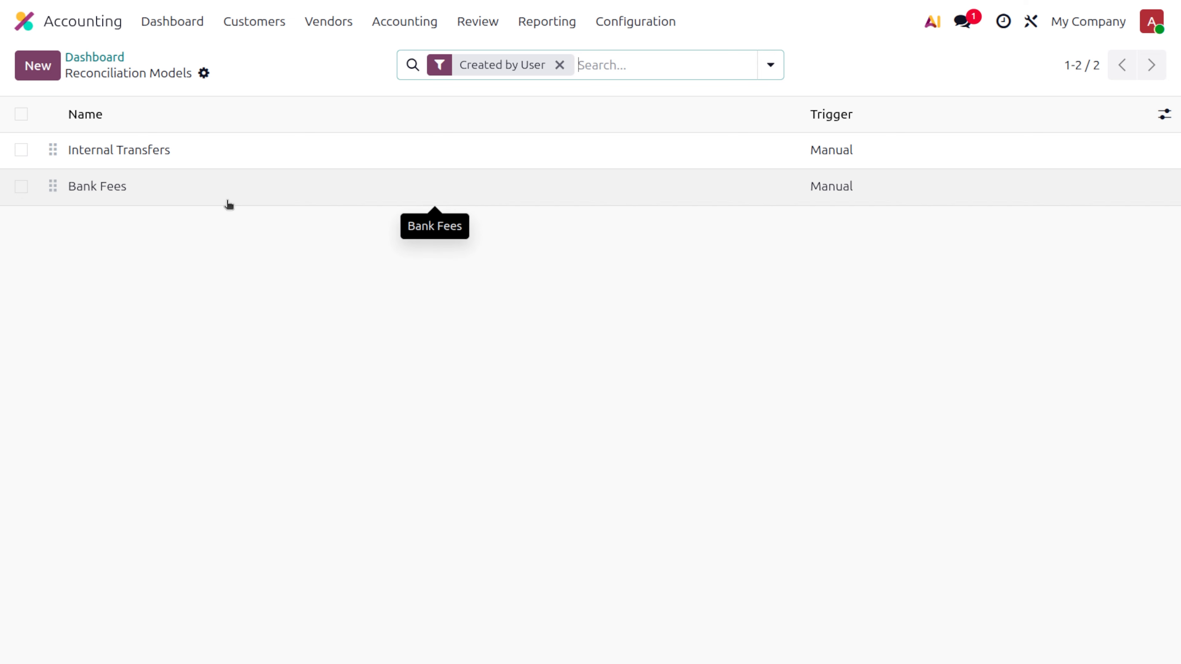
pyautogui.click(229, 192)
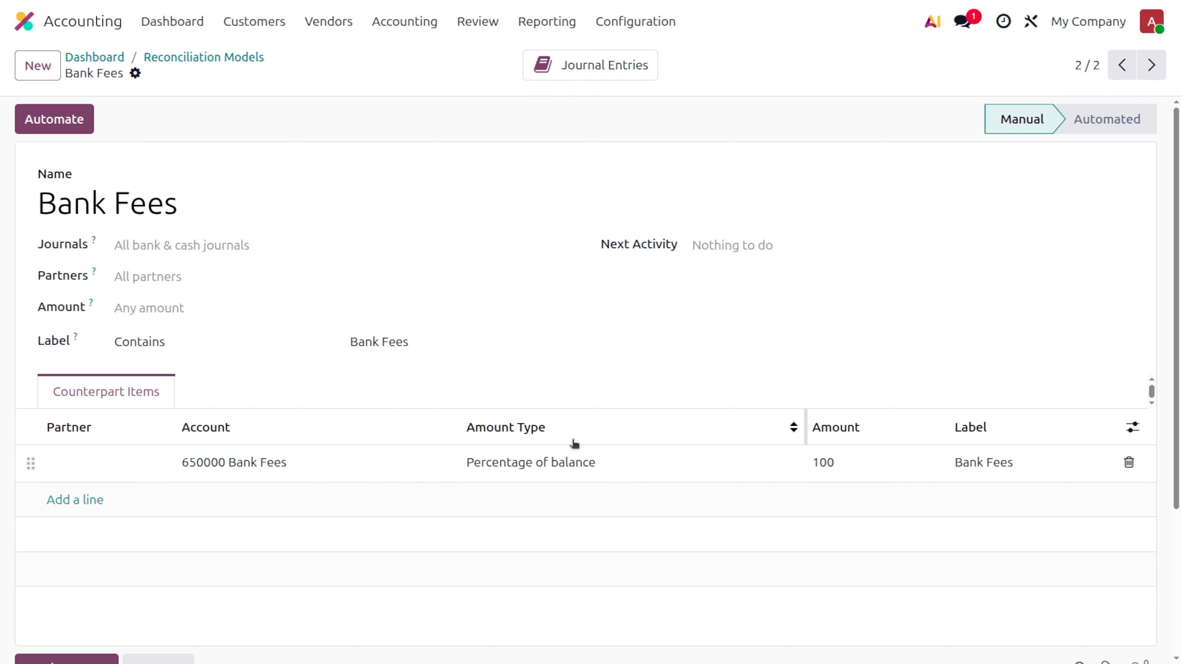
pyautogui.click(827, 462)
pyautogui.write('50')
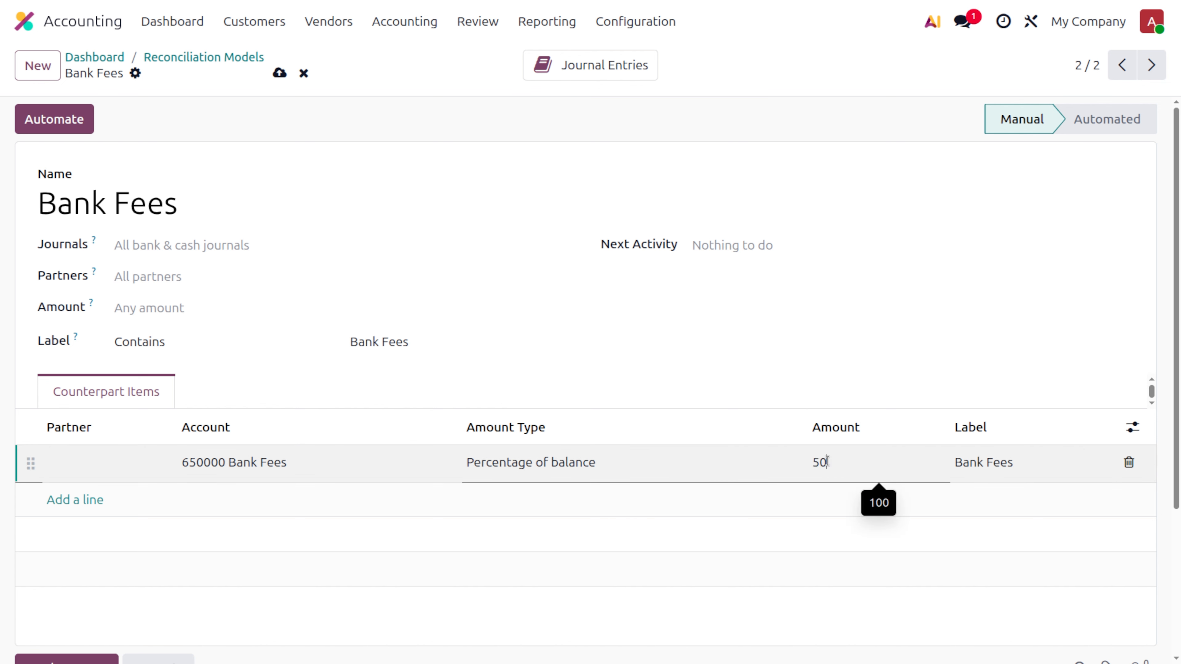
pyautogui.click(280, 73)
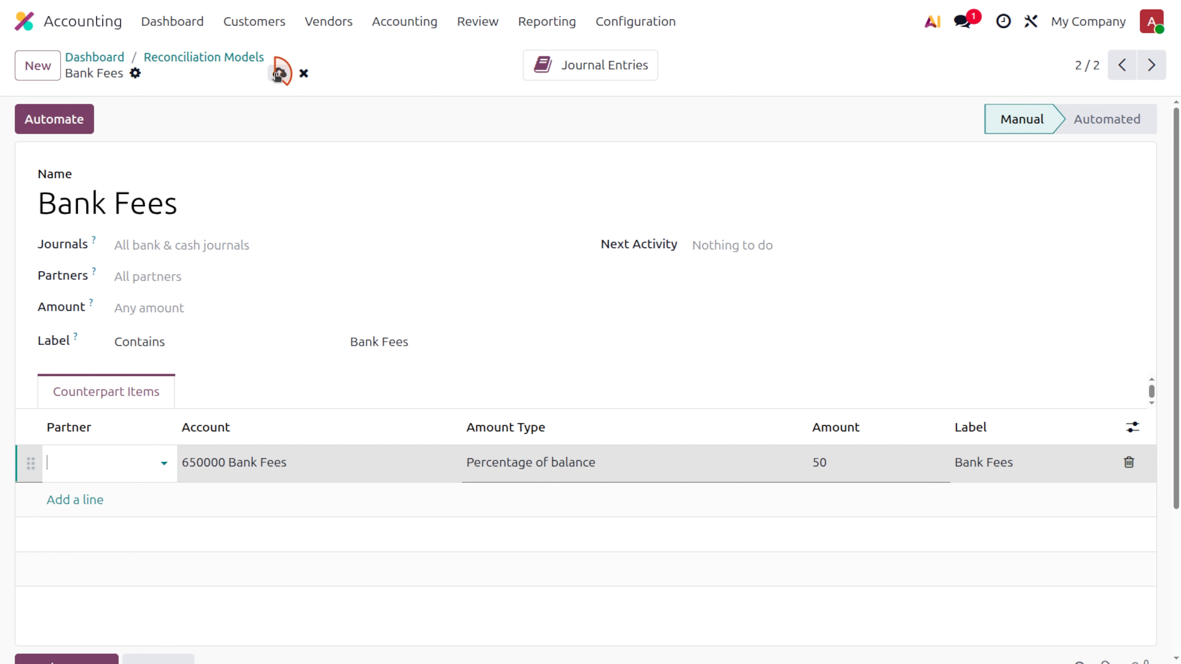
# Start a new customer invoice and create a new company contact as its customer, entering the customer's name
pyautogui.click(227, 18)
pyautogui.click(264, 68)
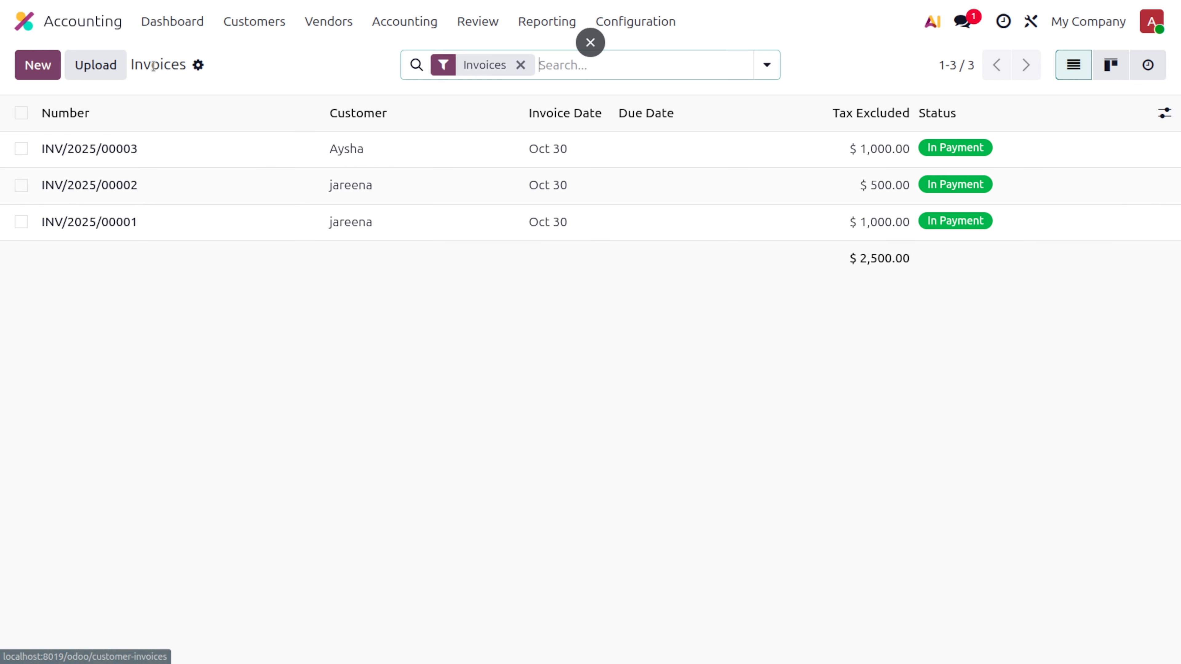
pyautogui.click(29, 60)
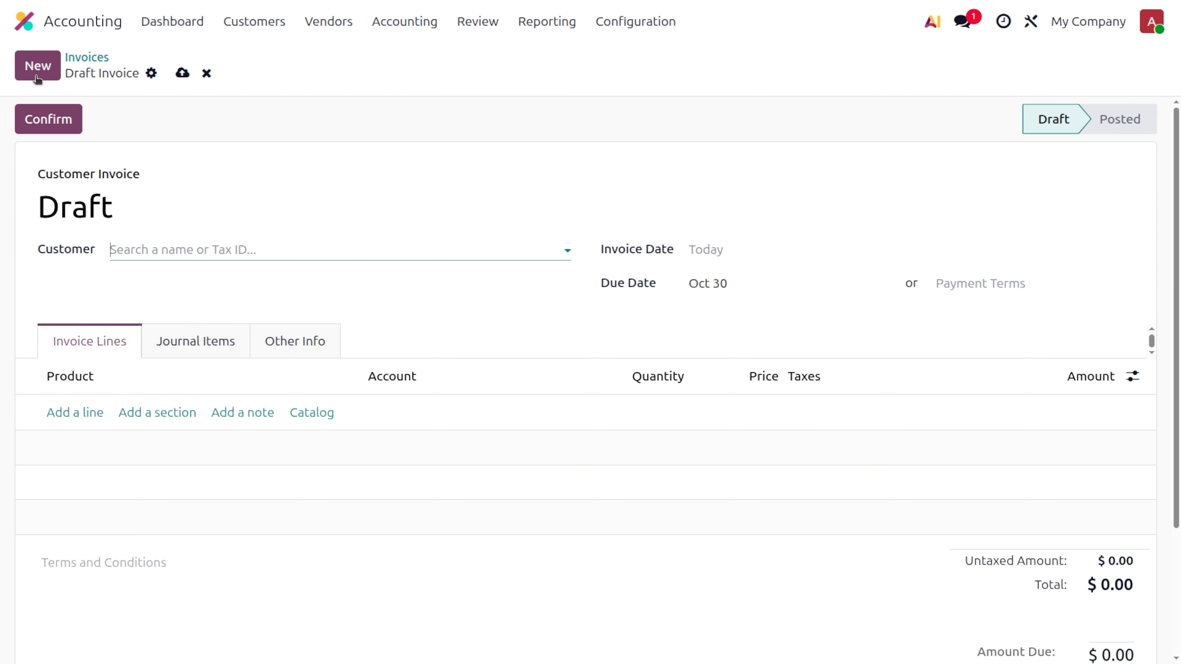
pyautogui.click(159, 254)
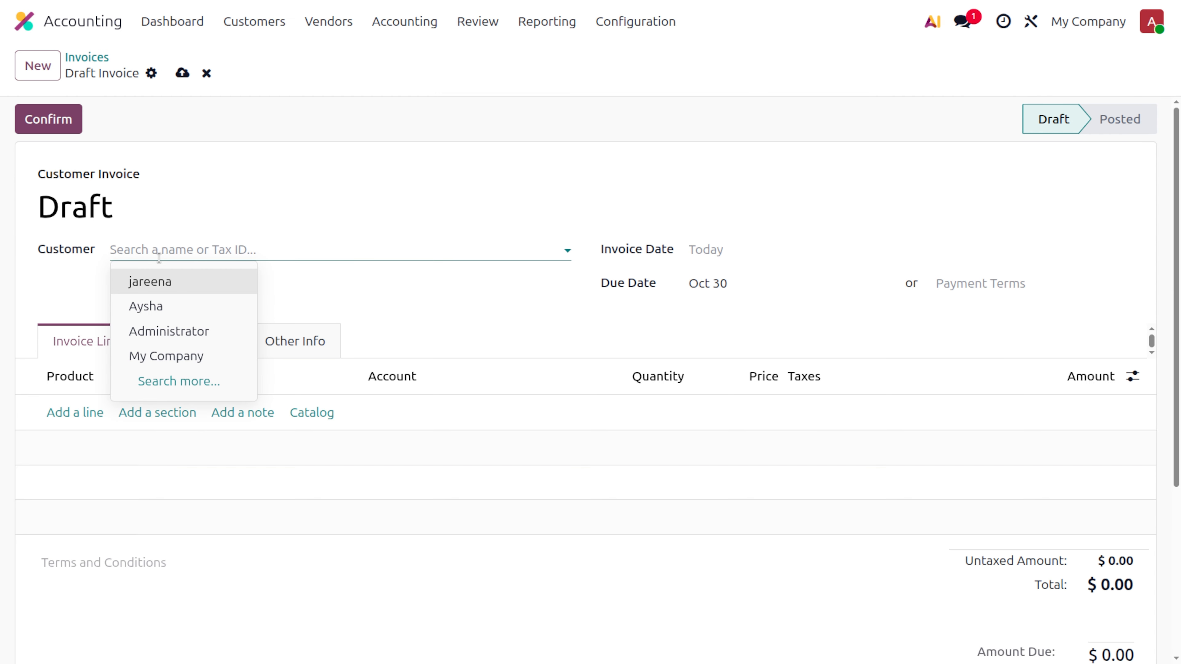
pyautogui.write('john')
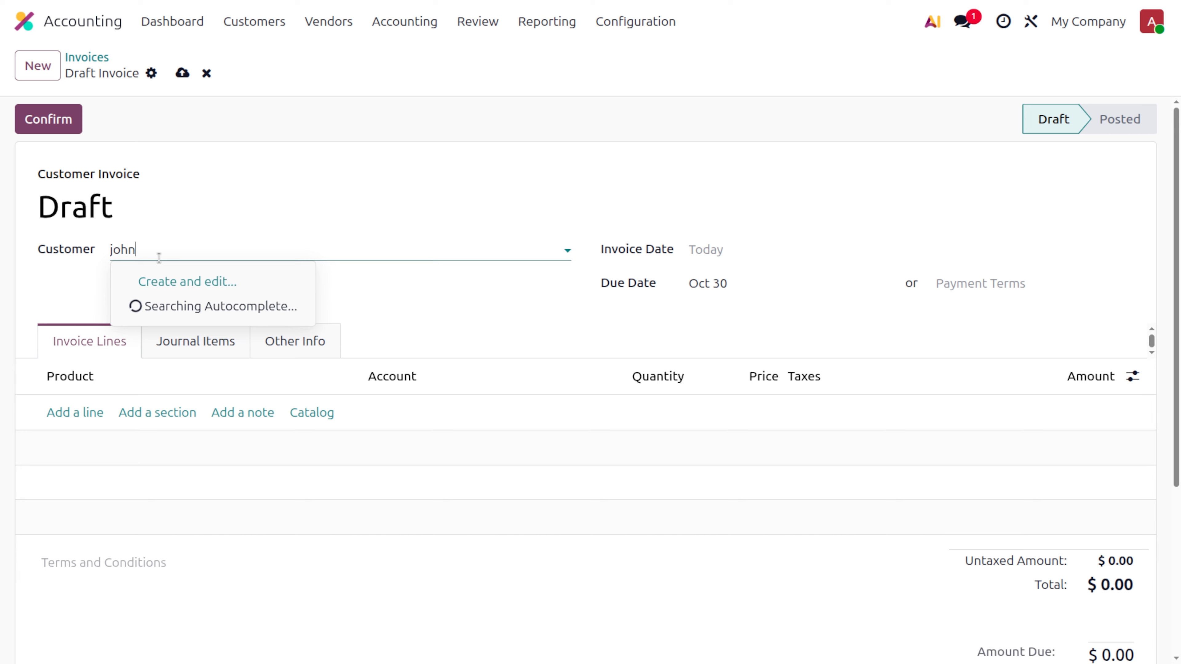
pyautogui.press('Return')
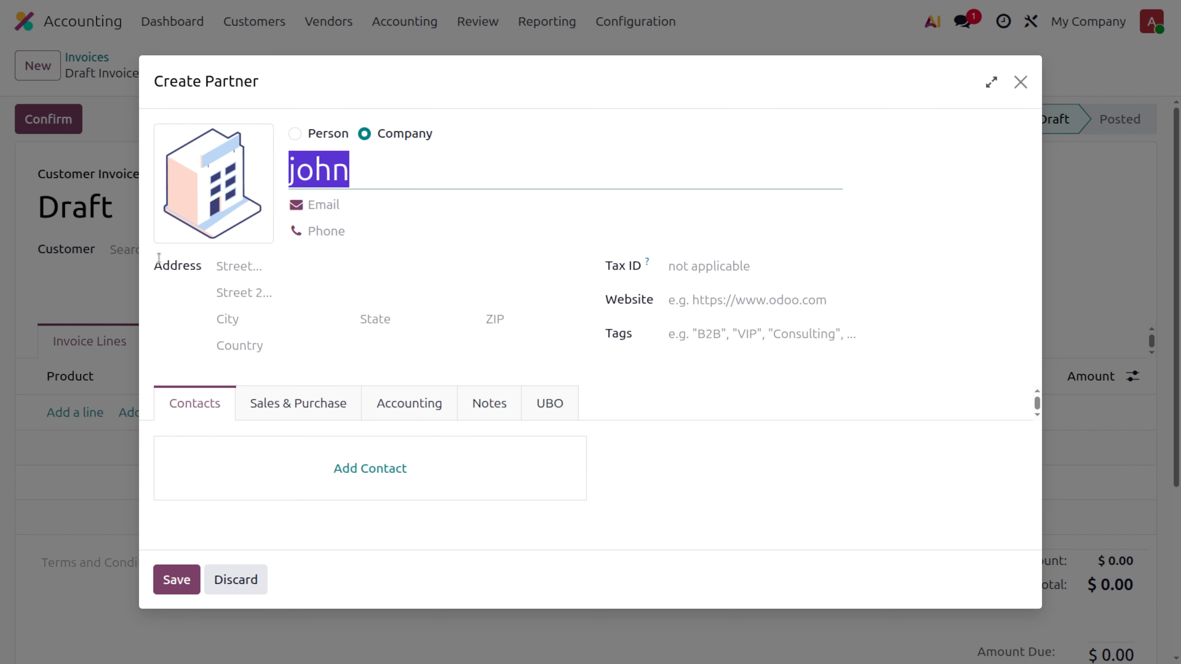
pyautogui.click(176, 580)
# Add a laptop line priced at 1,000 to the invoice, remove its 6% tax and save the draft
pyautogui.click(65, 412)
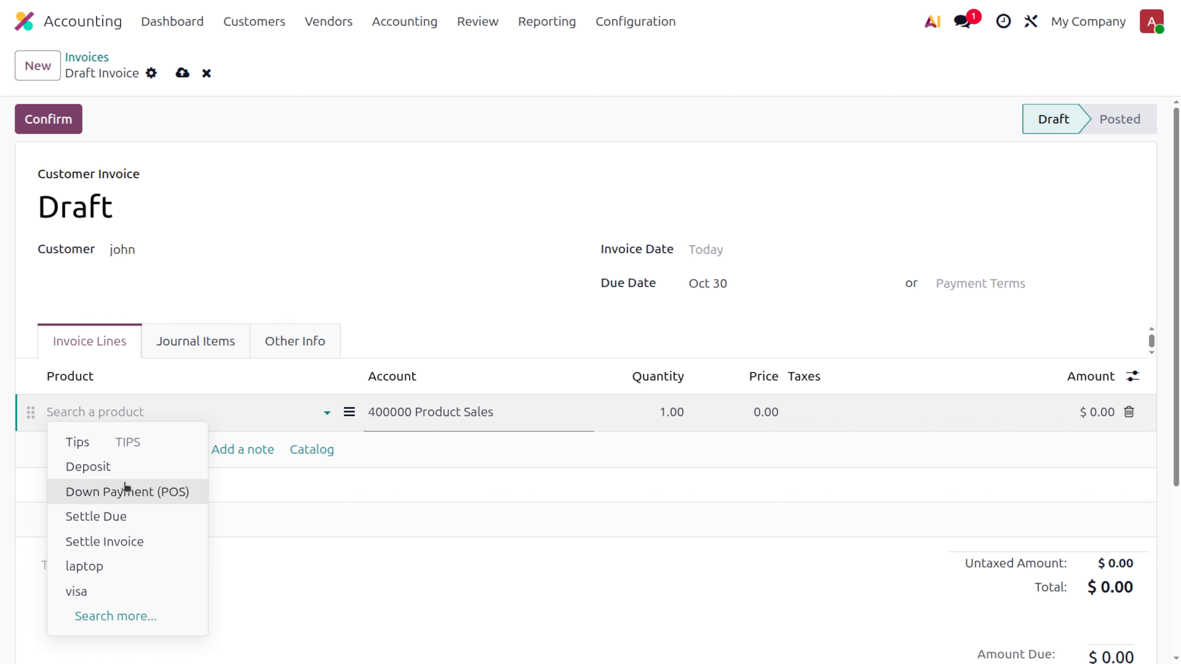
pyautogui.click(122, 568)
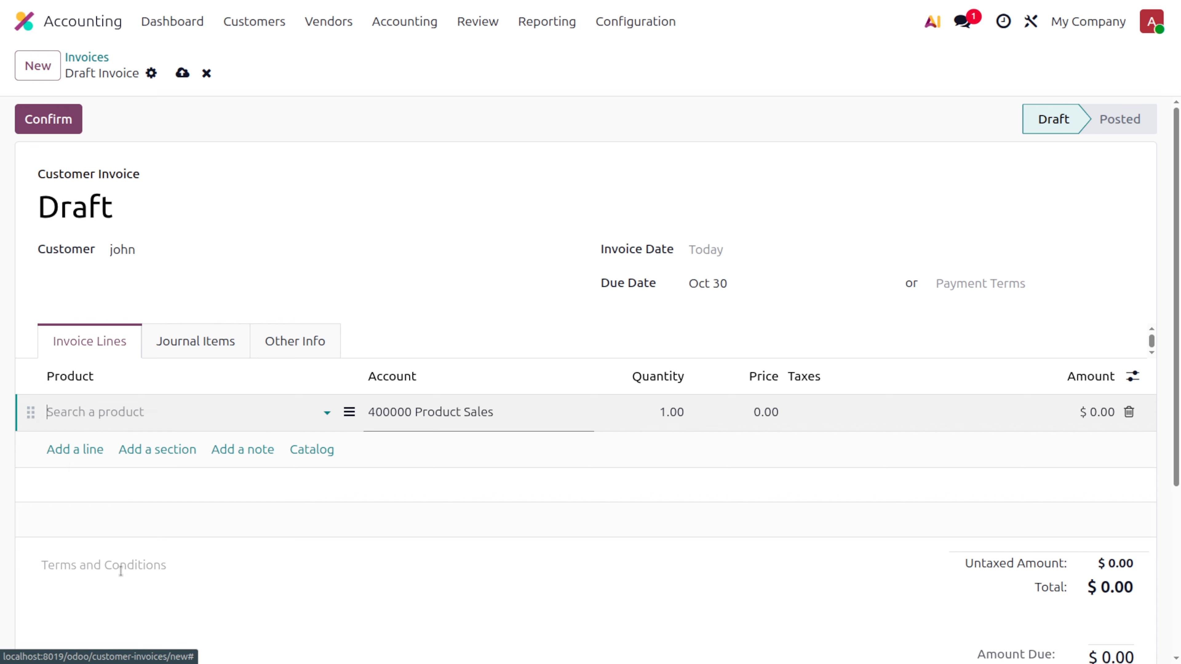
pyautogui.click(760, 413)
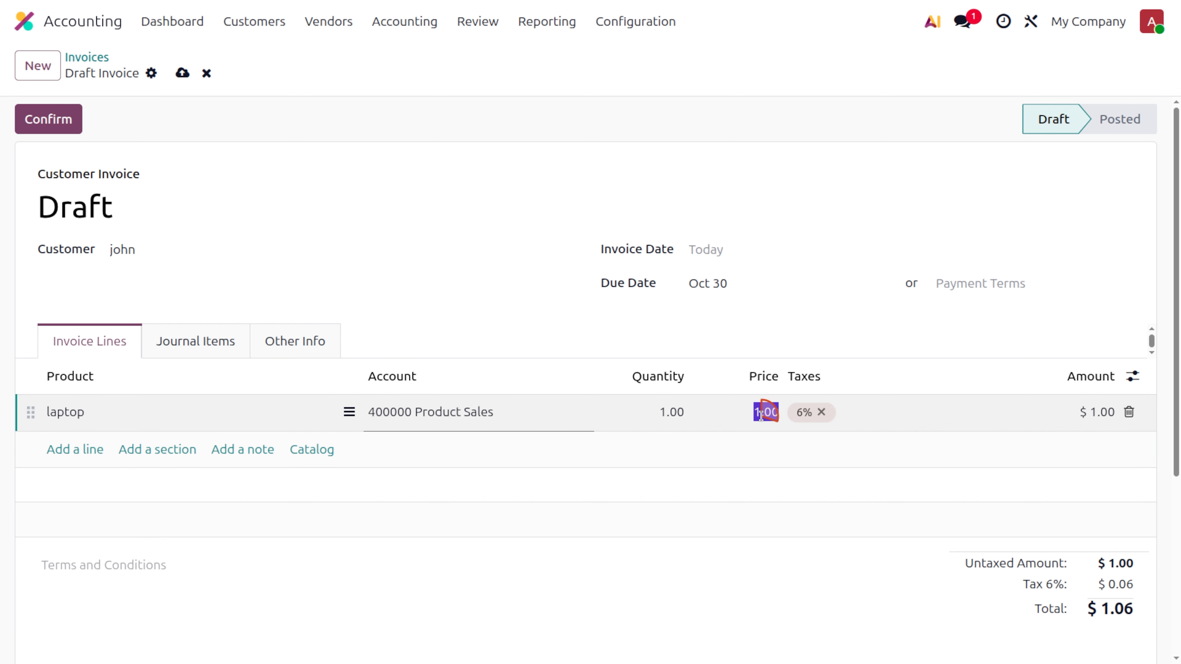
pyautogui.write('1,000')
pyautogui.click(821, 414)
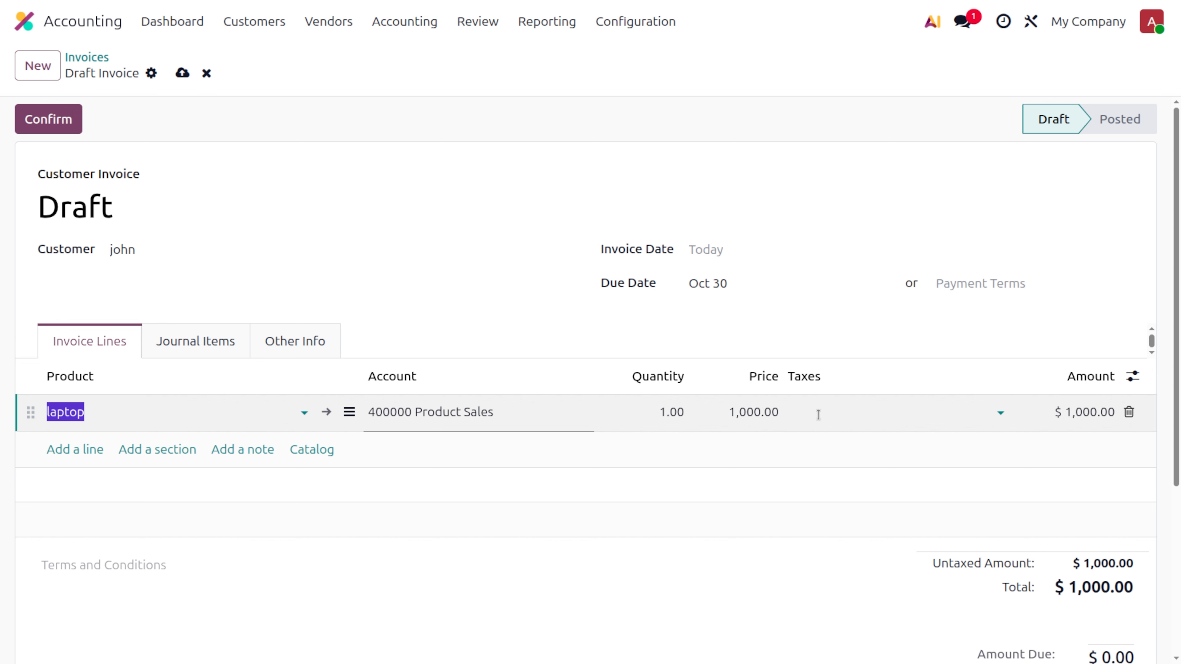
pyautogui.click(183, 72)
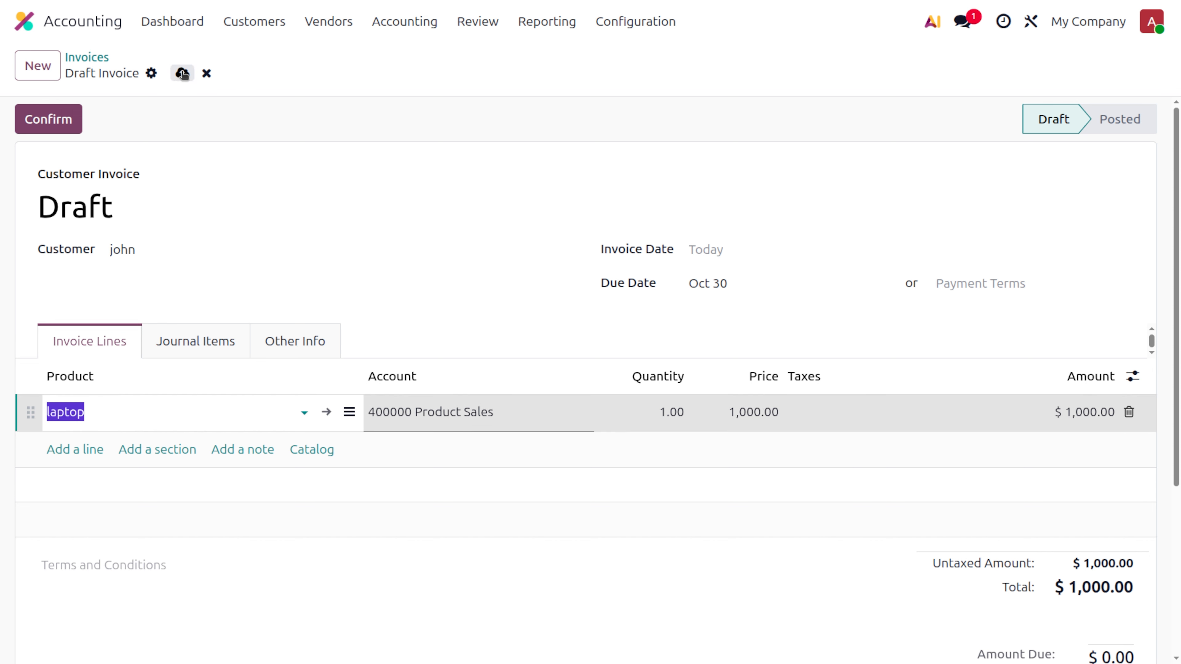
# Confirm the invoice and create its $1,000 manual payment in the Bank journal
pyautogui.click(63, 110)
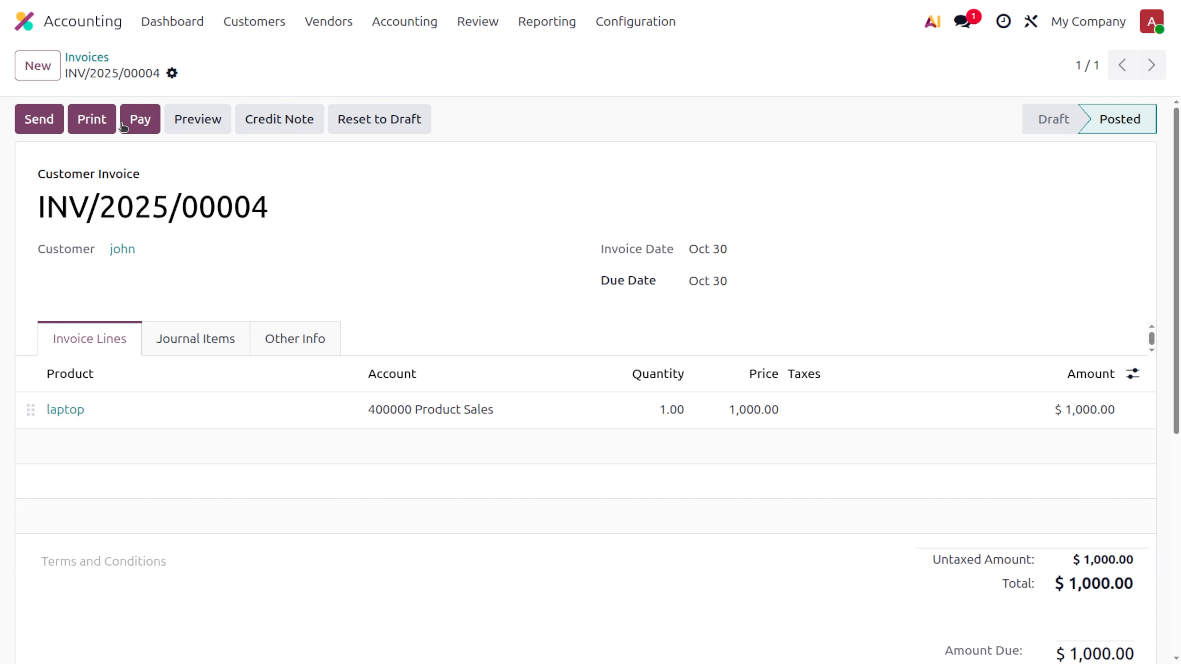
pyautogui.click(130, 124)
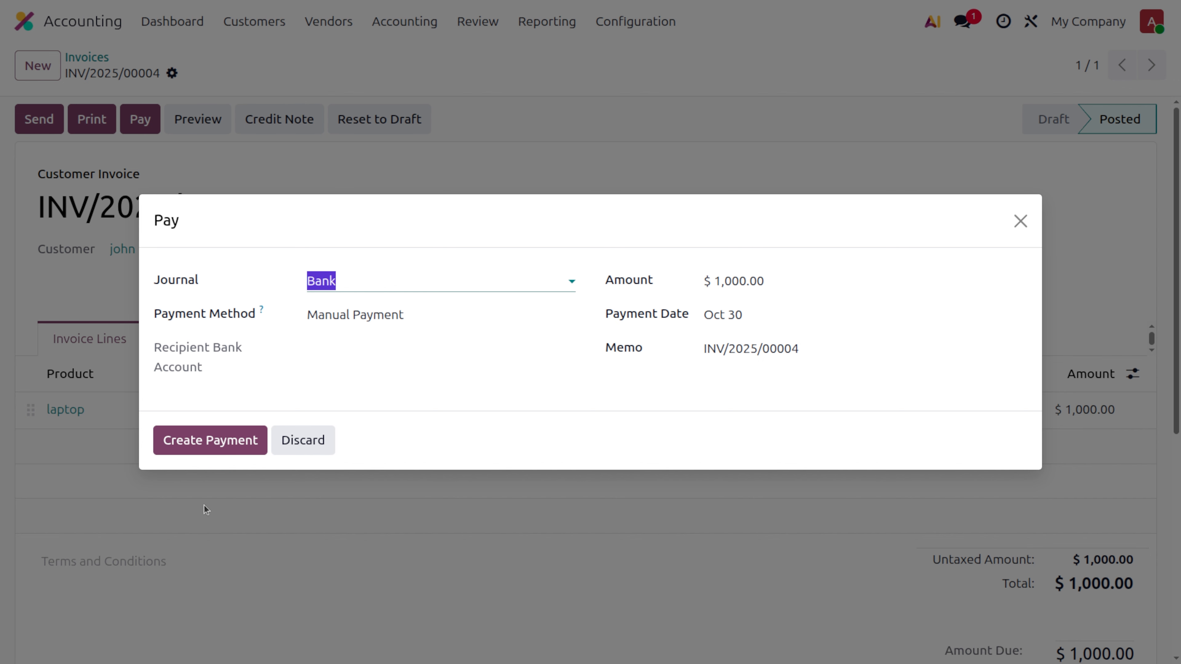
pyautogui.click(196, 438)
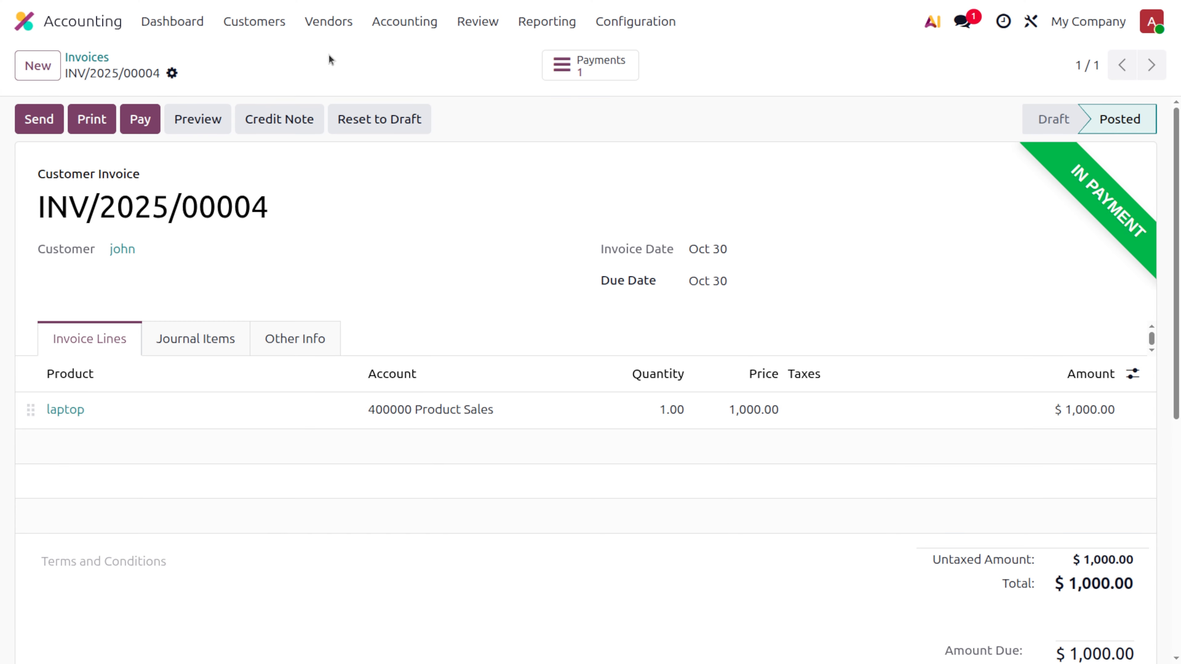
# Add a Bank journal transaction labelled "Bank Fees" for $950, with the new invoice's customer as partner
pyautogui.click(181, 21)
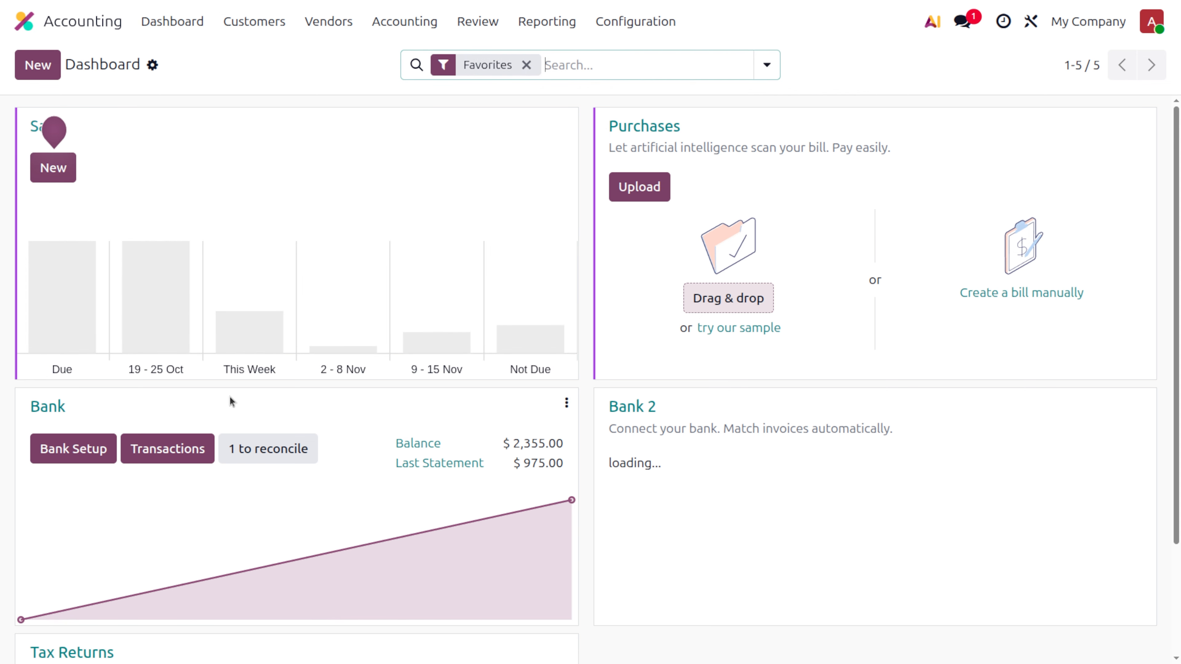
pyautogui.click(166, 449)
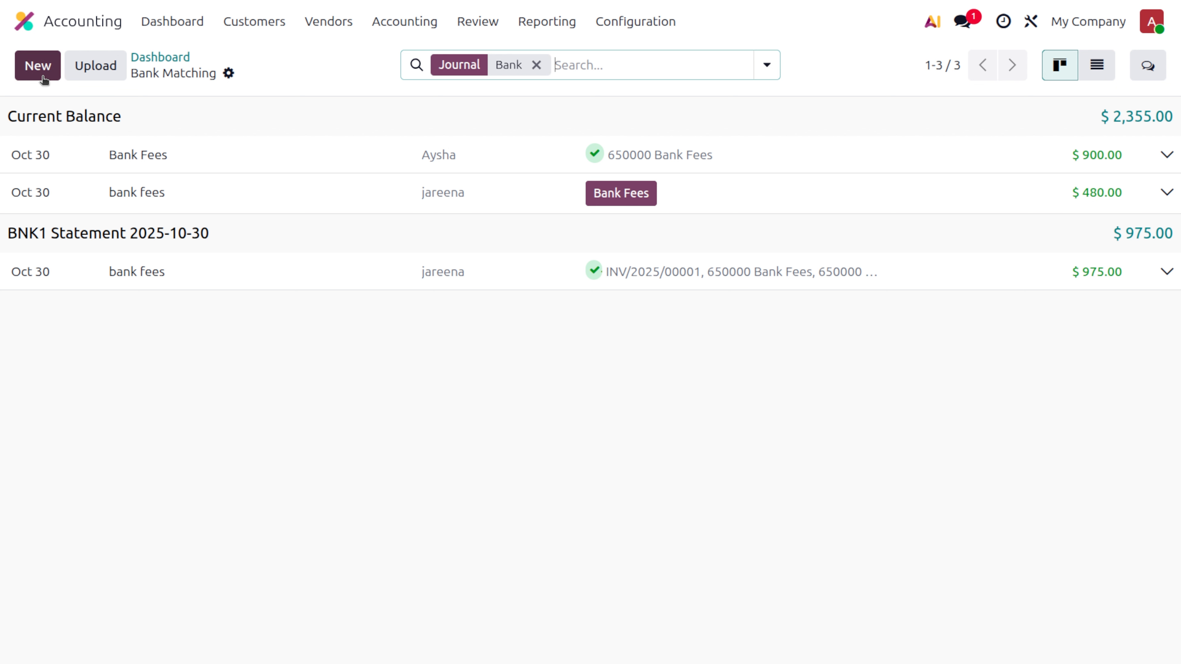
pyautogui.click(38, 66)
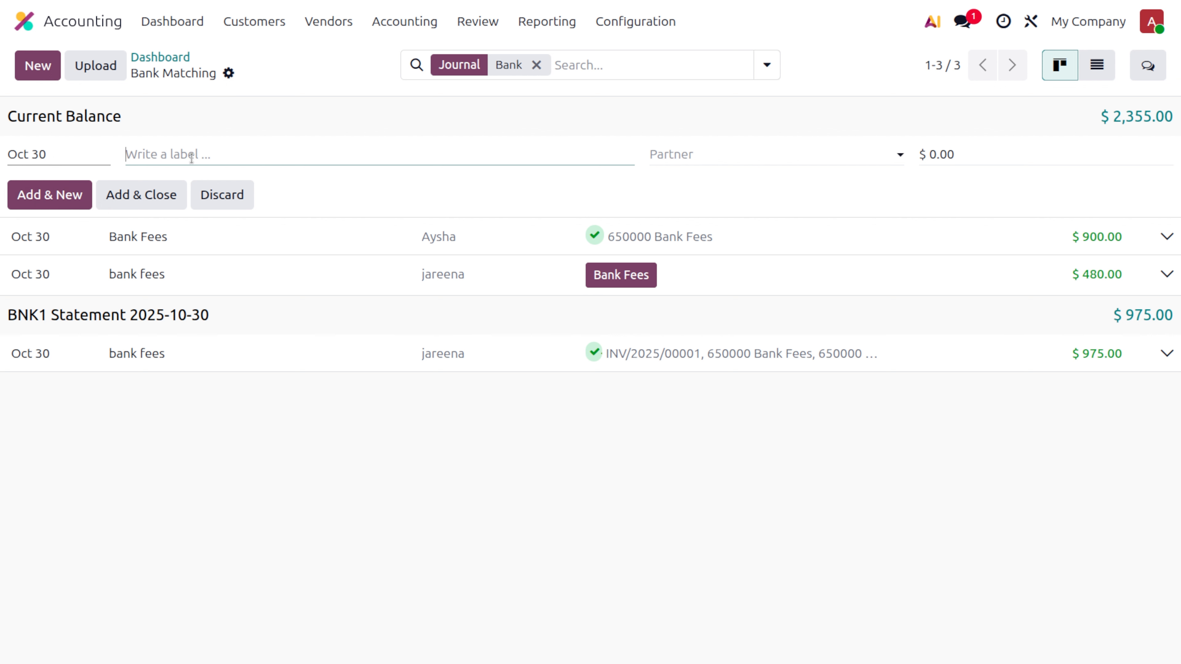
pyautogui.write('Bank')
pyautogui.write('Fees')
pyautogui.click(720, 154)
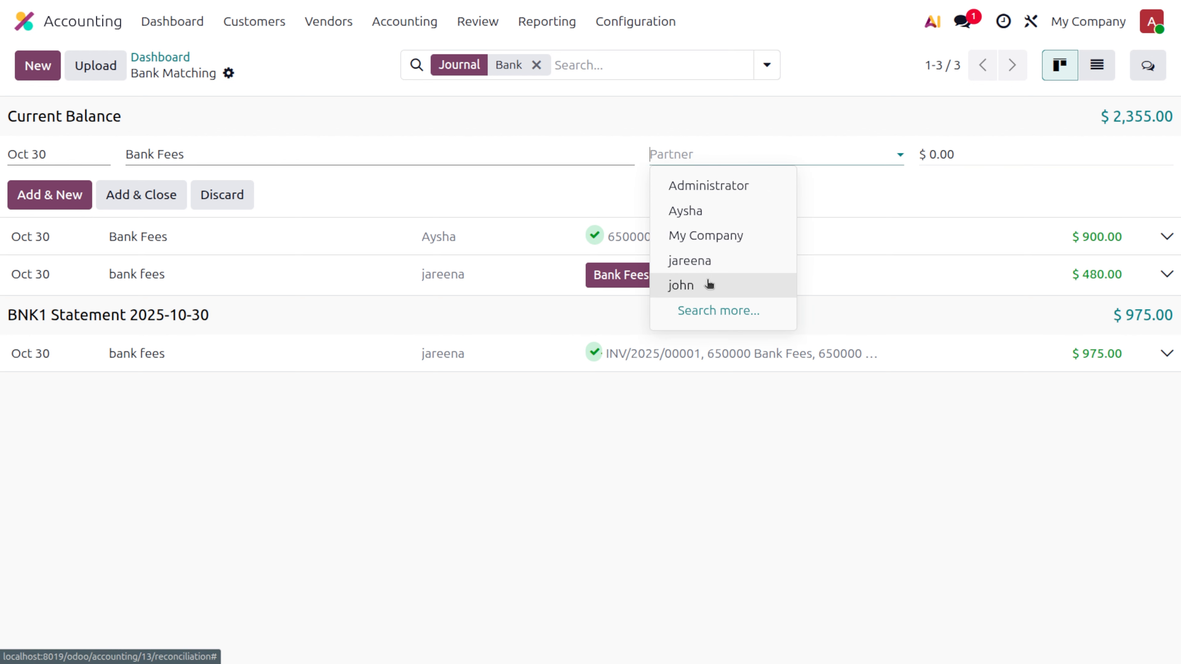
pyautogui.click(709, 285)
pyautogui.click(993, 149)
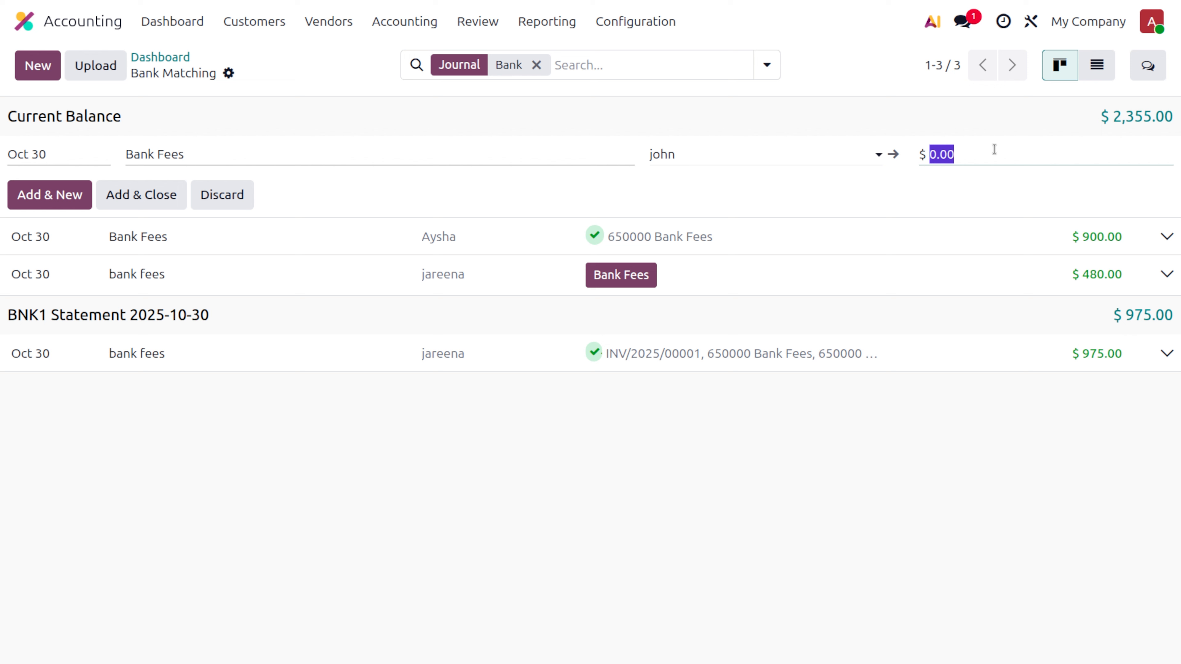
pyautogui.write('950')
pyautogui.click(147, 195)
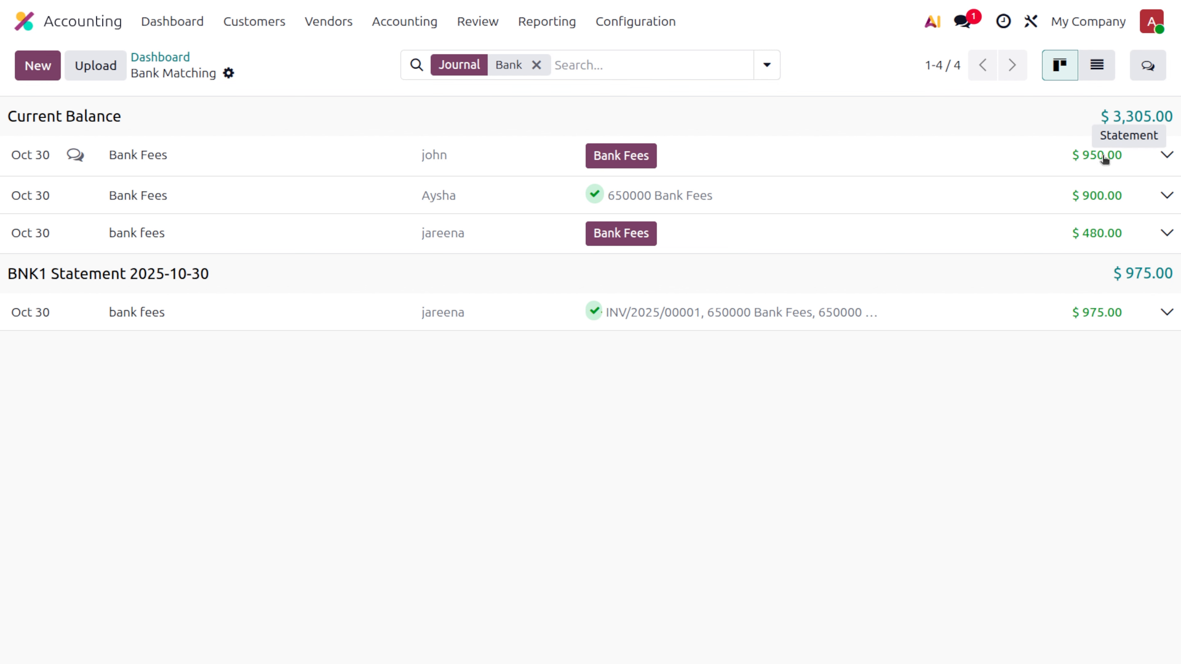
# Reconcile the new $950 bank transaction with the customer's open $1,000 invoice
pyautogui.click(1166, 153)
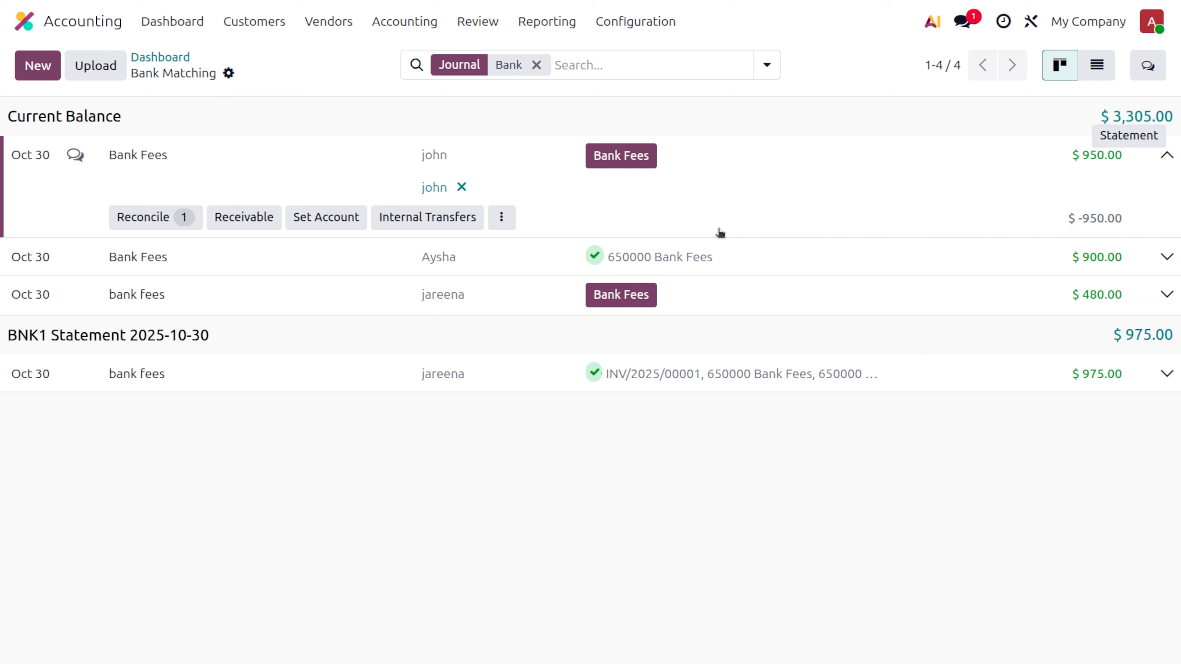
pyautogui.click(167, 213)
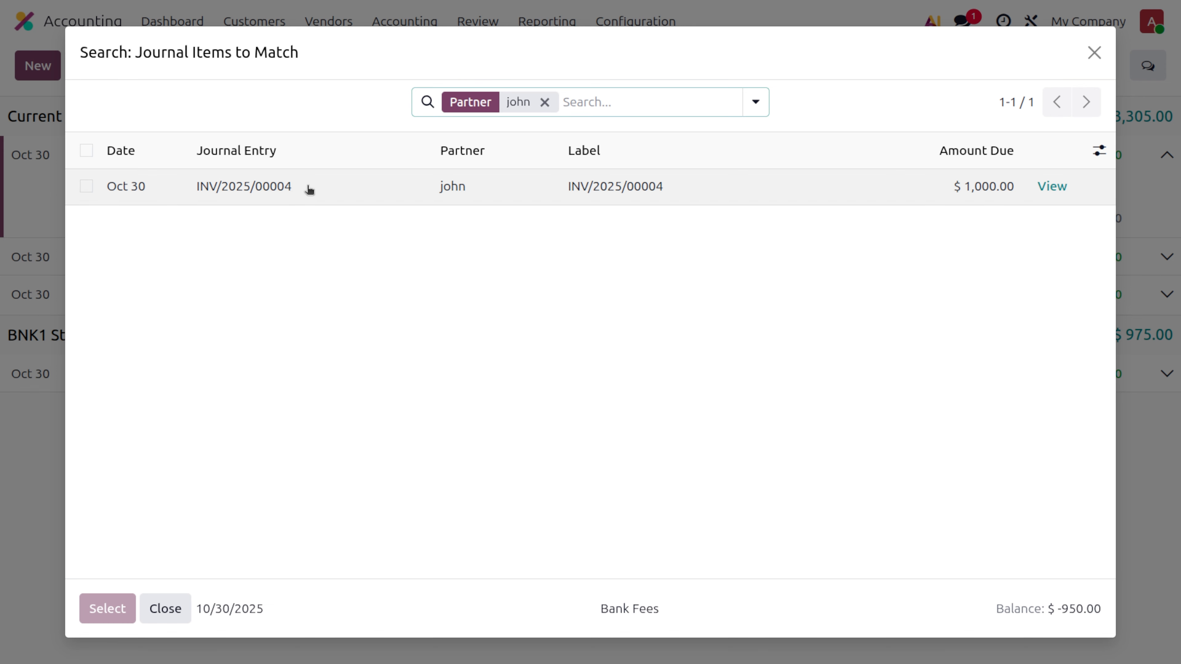
pyautogui.click(86, 186)
pyautogui.click(105, 607)
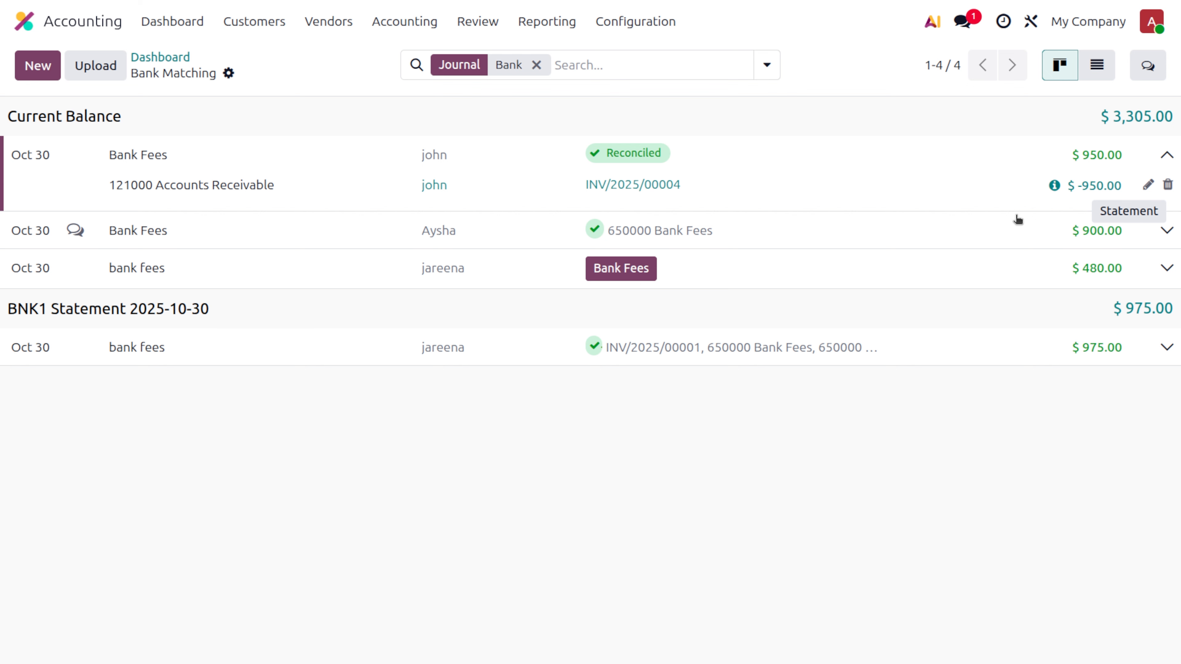
# Open the payment linked to the matched invoice and validate it
pyautogui.click(642, 191)
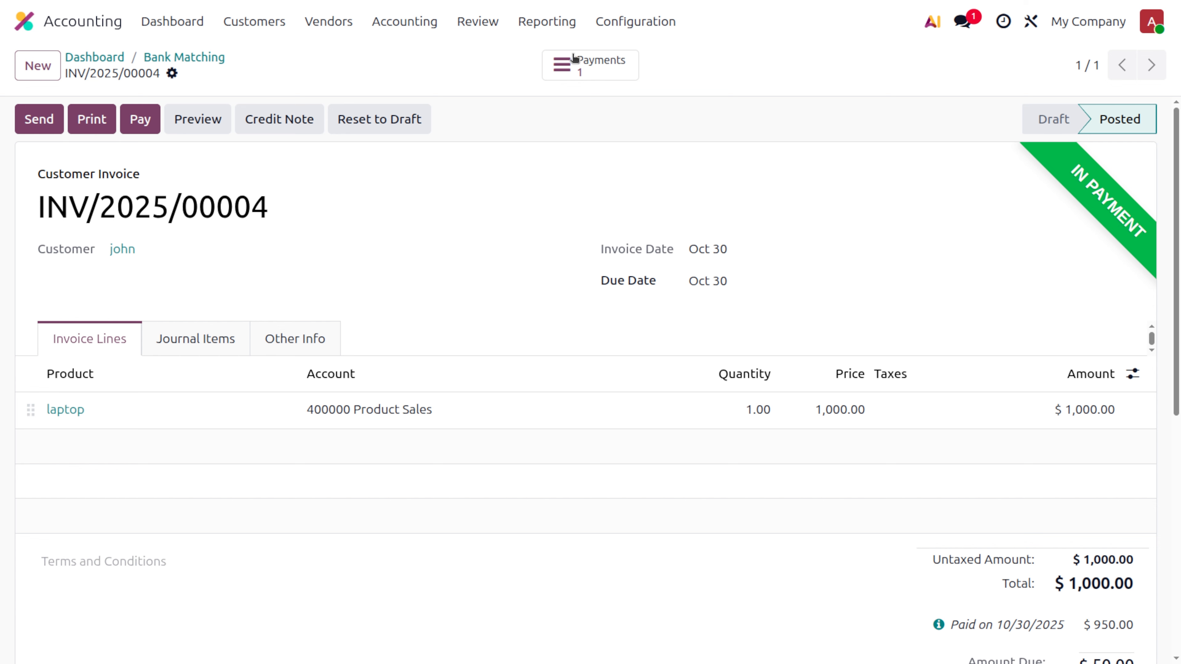
pyautogui.click(592, 66)
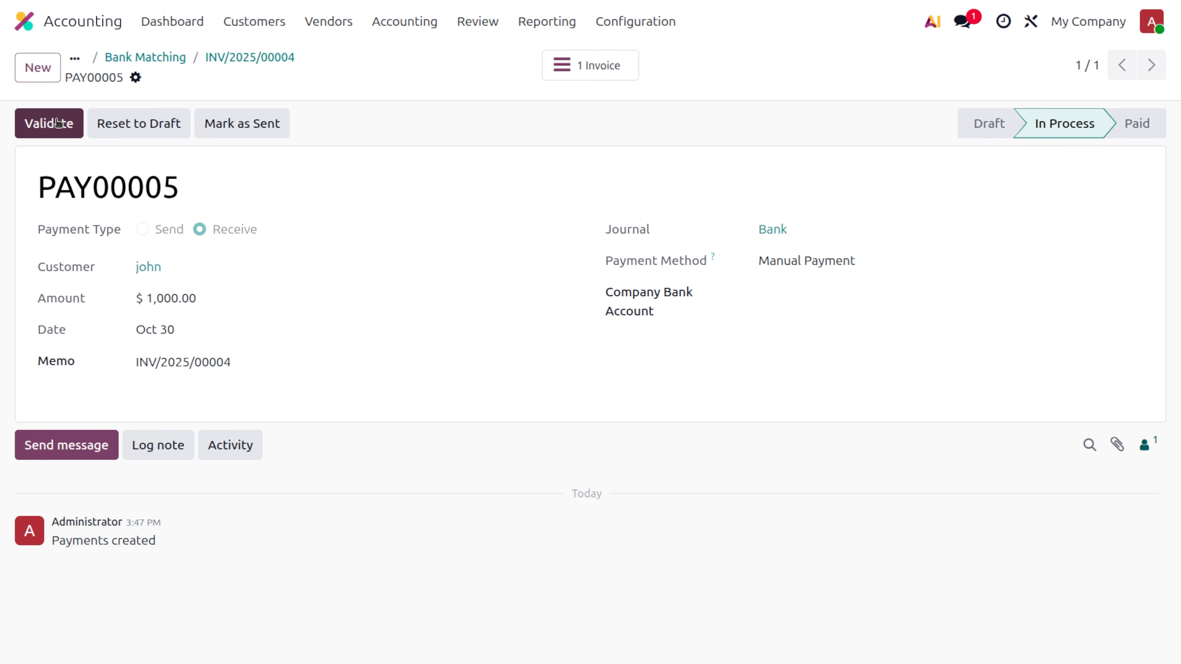
pyautogui.click(40, 122)
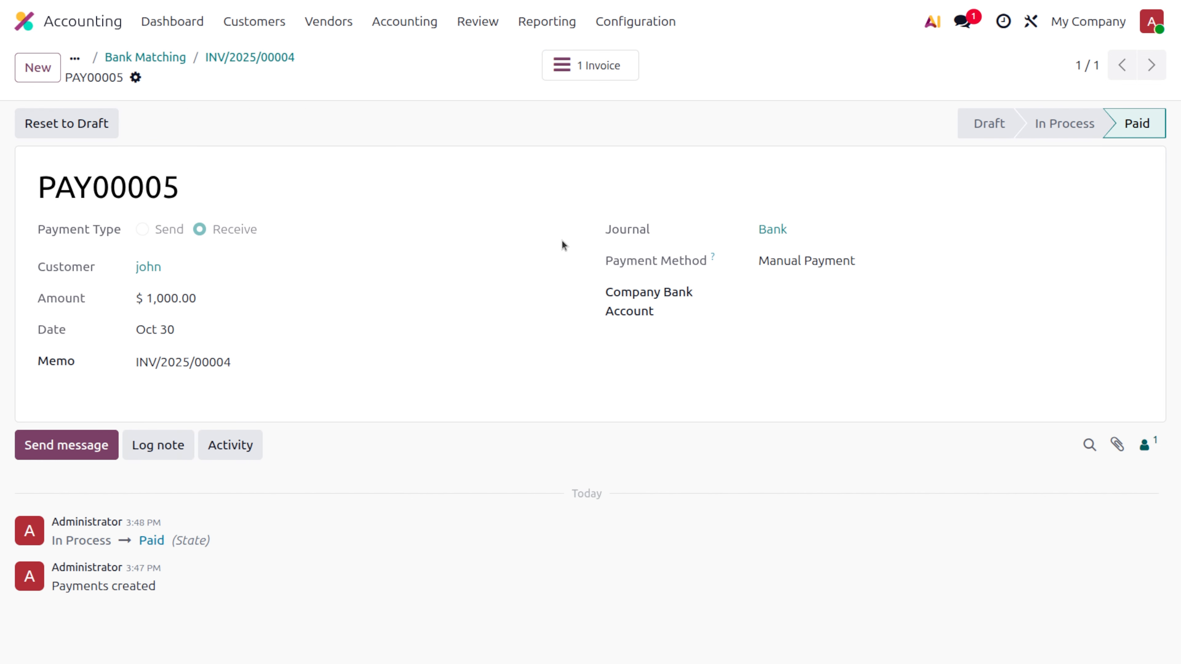